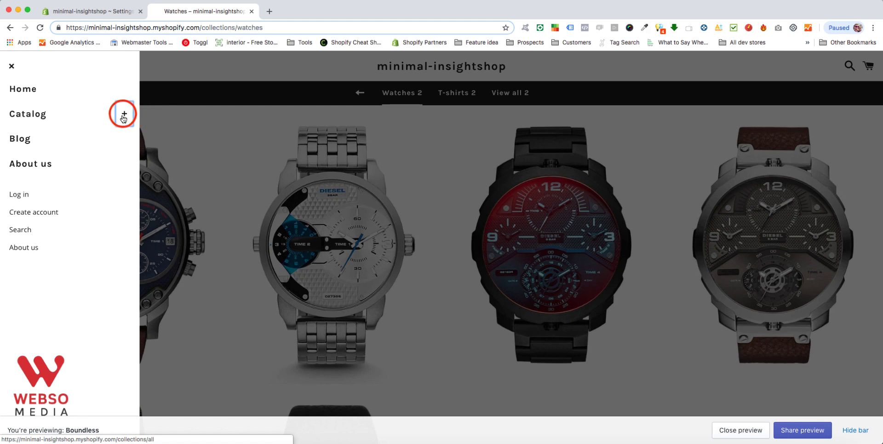
- In the storefront preview menu, expand Catalog and then View all 2 to reveal Go Pro
left_click(36, 116)
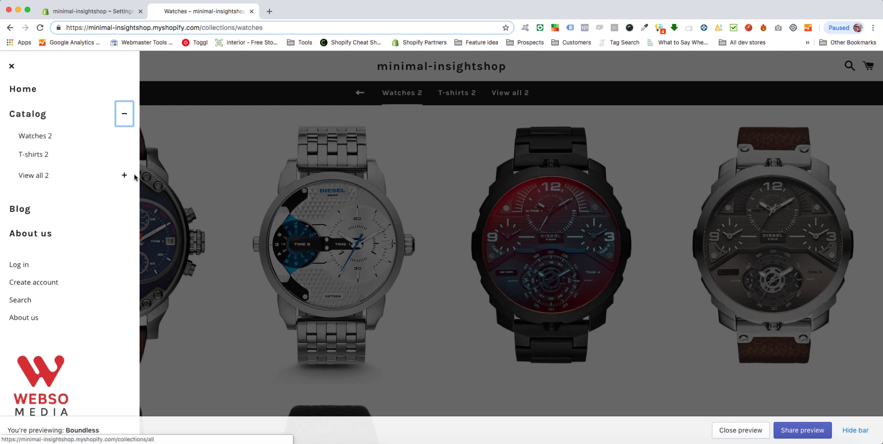
left_click(124, 176)
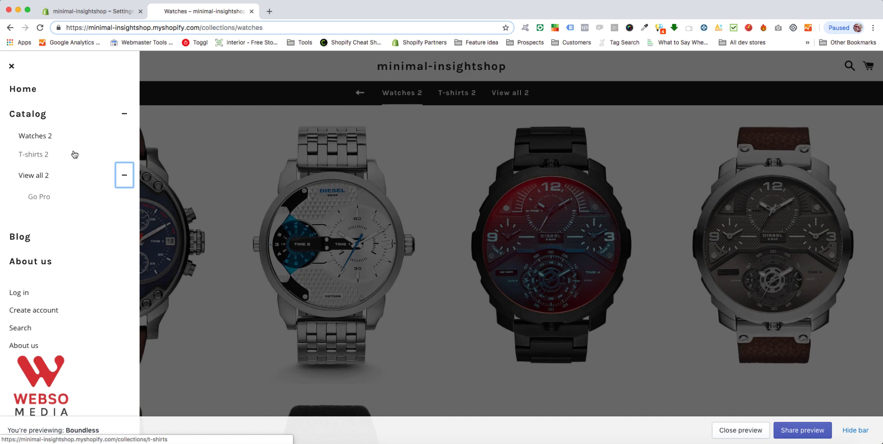
- In the store admin, go to Online Store > Navigation to see the Footer, Main and Watches menus
key("ctrl+shift+Tab")
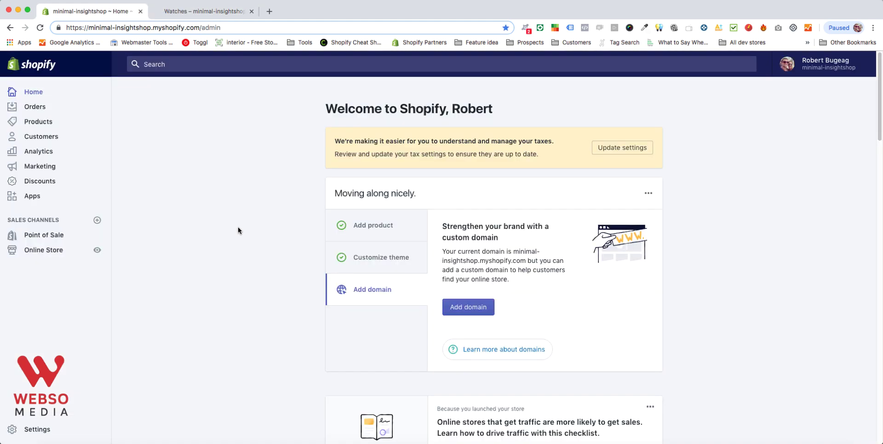
left_click(38, 253)
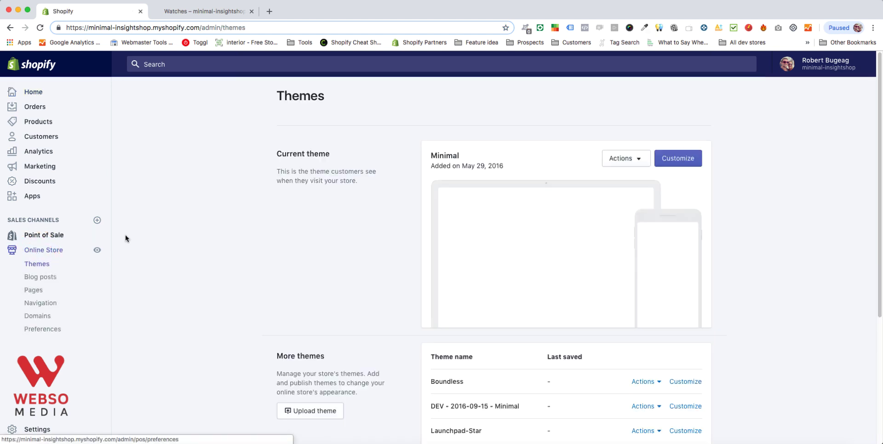
left_click(35, 311)
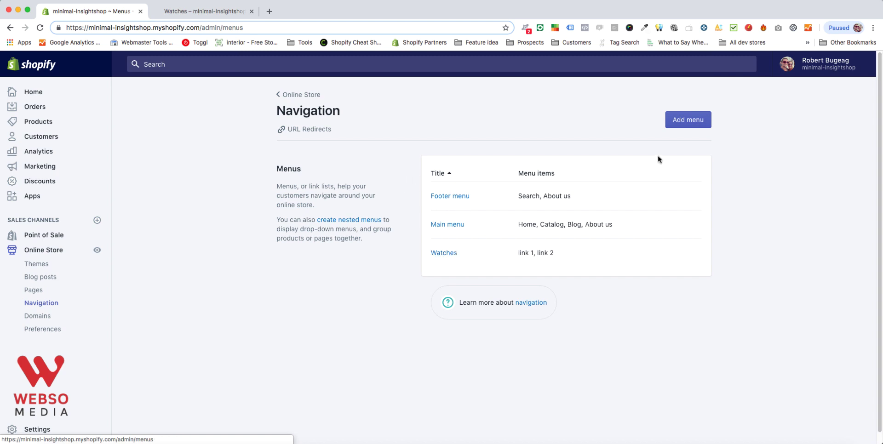
- Create and save a new menu titled 'Test menu'
left_click(688, 120)
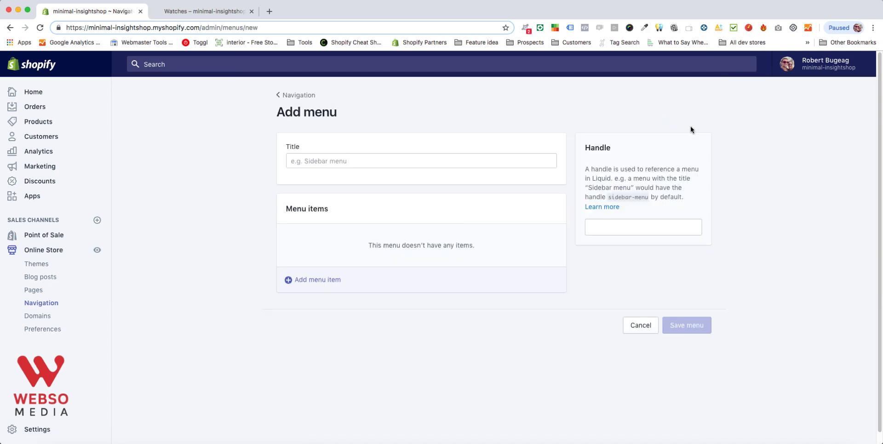
left_click(305, 162)
left_click(320, 161)
type("Test menu")
left_click(690, 325)
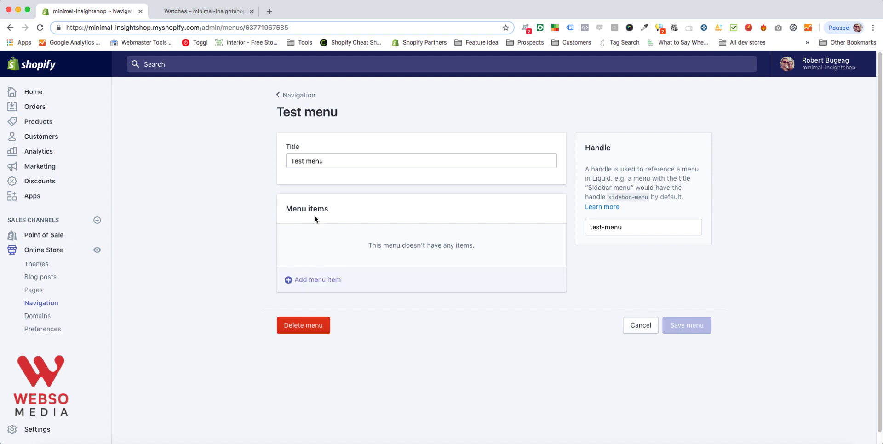
- Add a first menu item linked to the Apple computers collection
left_click(289, 281)
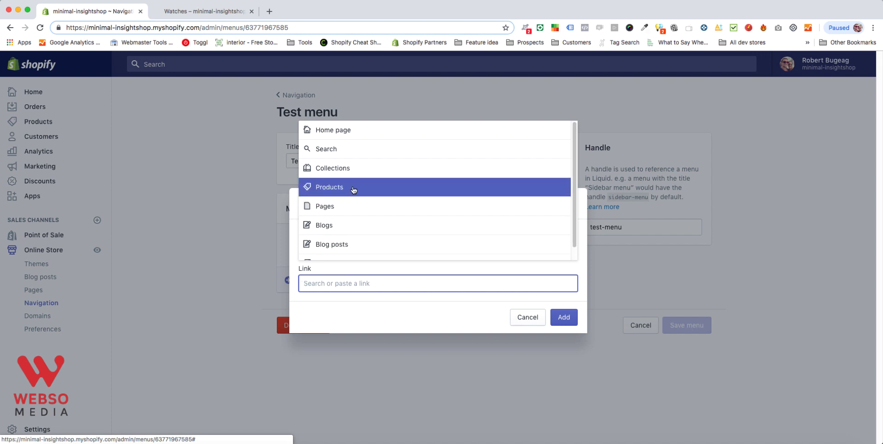
scroll(350, 246, "down", 1)
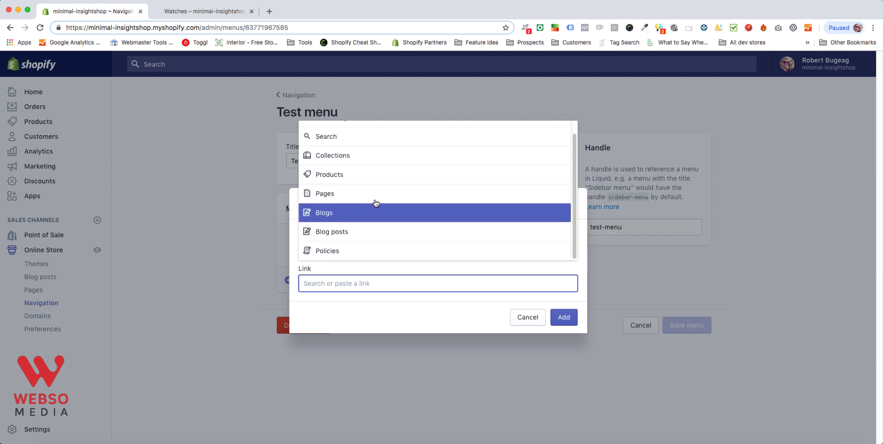
left_click(325, 153)
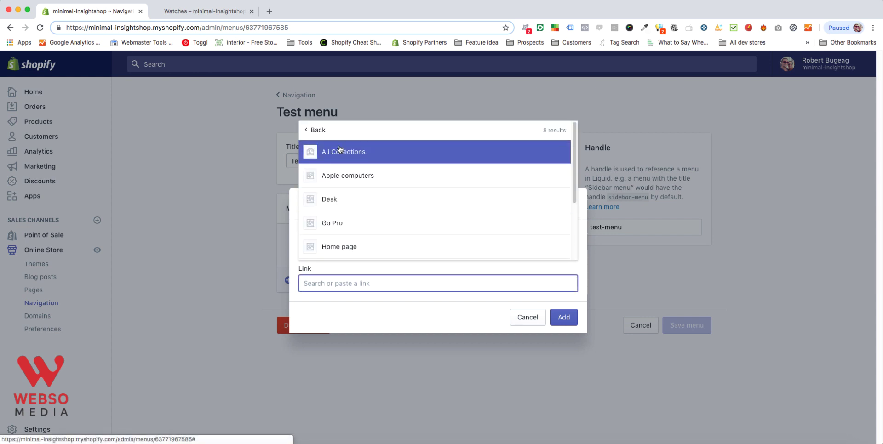
left_click(342, 177)
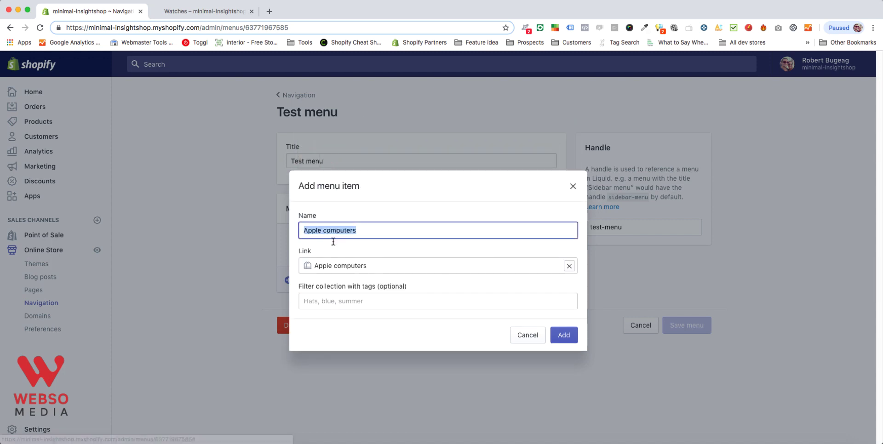
left_click(563, 337)
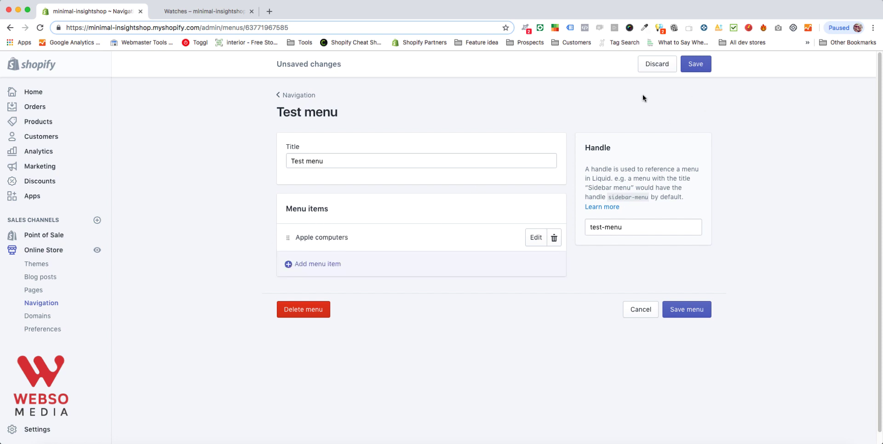
- Save Test menu, check Apple computers in the reloaded storefront preview menu, then return to admin
left_click(695, 64)
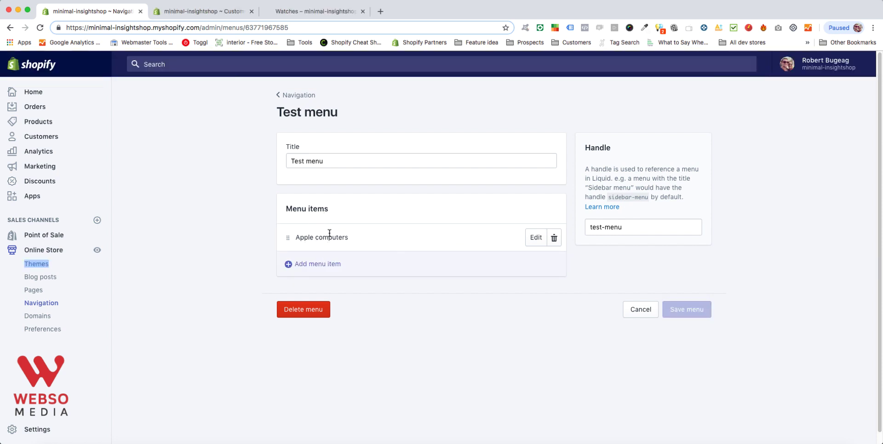
left_click(303, 11)
left_click(40, 27)
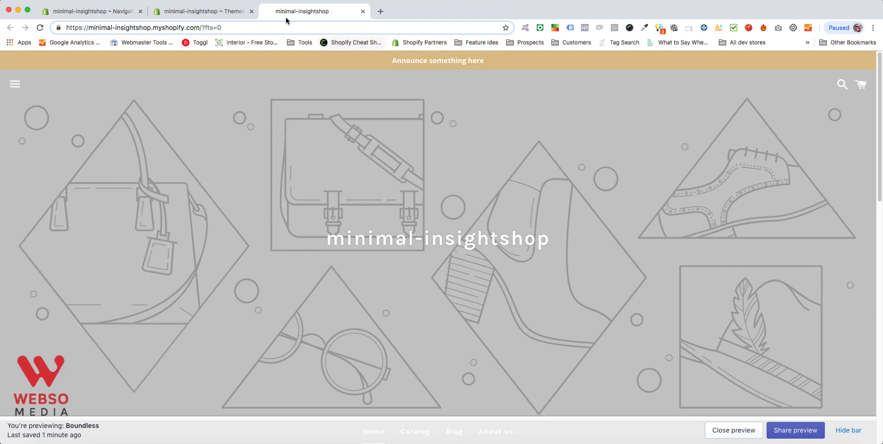
left_click(24, 85)
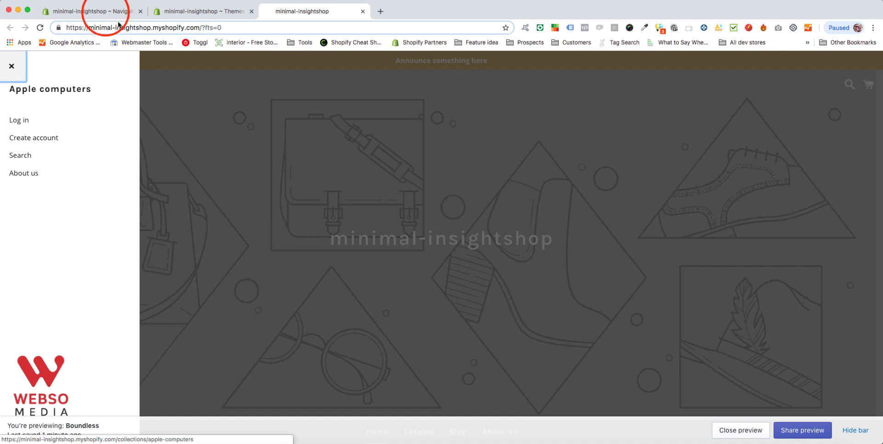
left_click(106, 14)
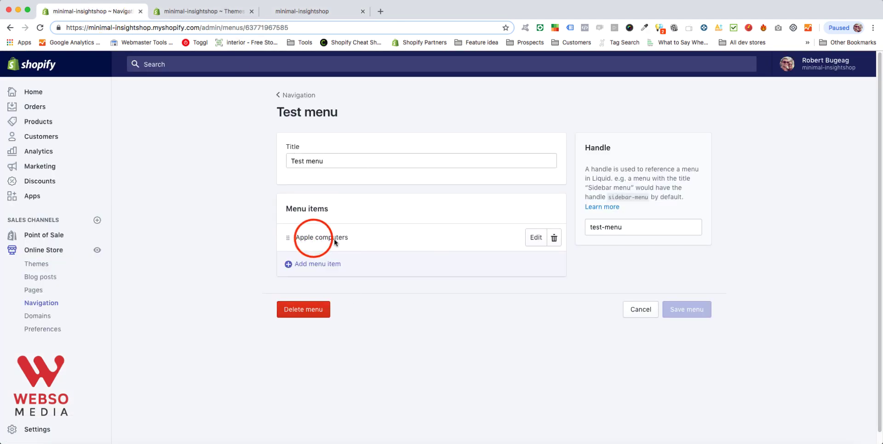
- Add a Test menu item linked to the Desk collection
left_click(291, 266)
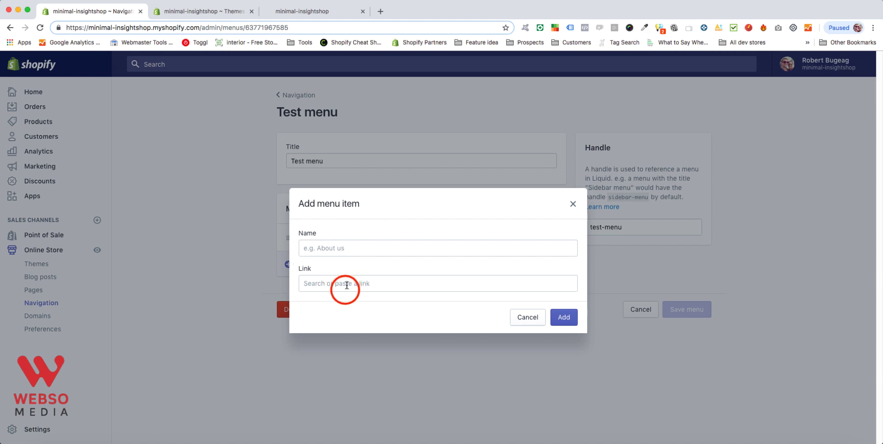
left_click(345, 284)
left_click(346, 169)
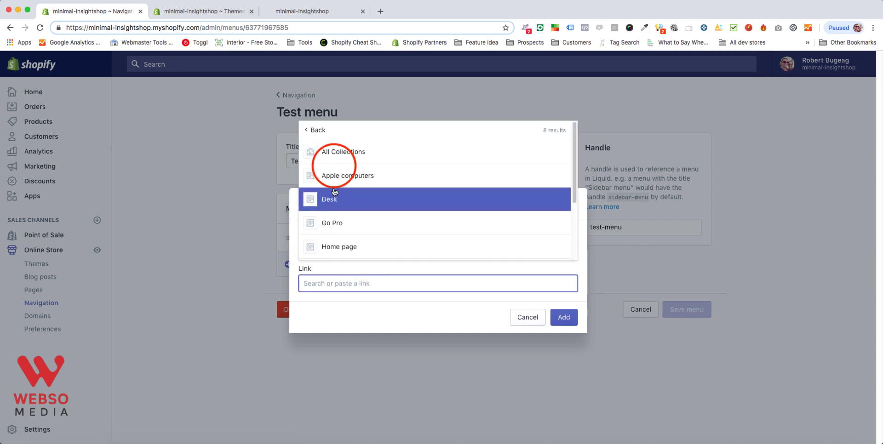
key("Down")
key("Down")
key("Down")
key("Down")
key("Return")
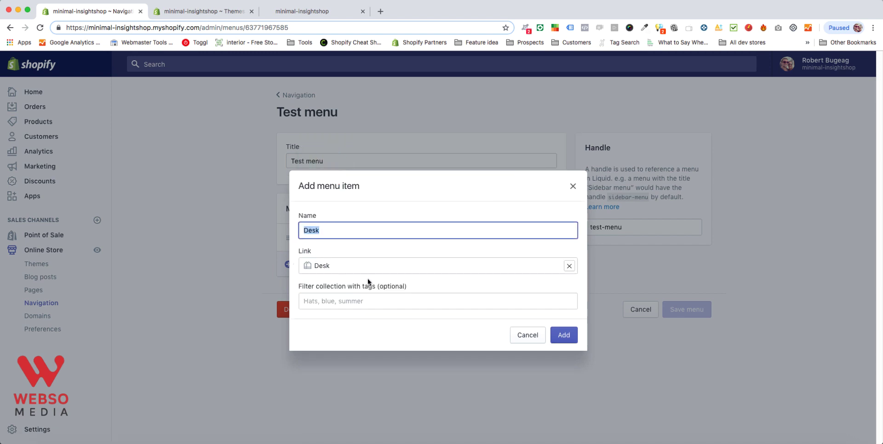
left_click(563, 334)
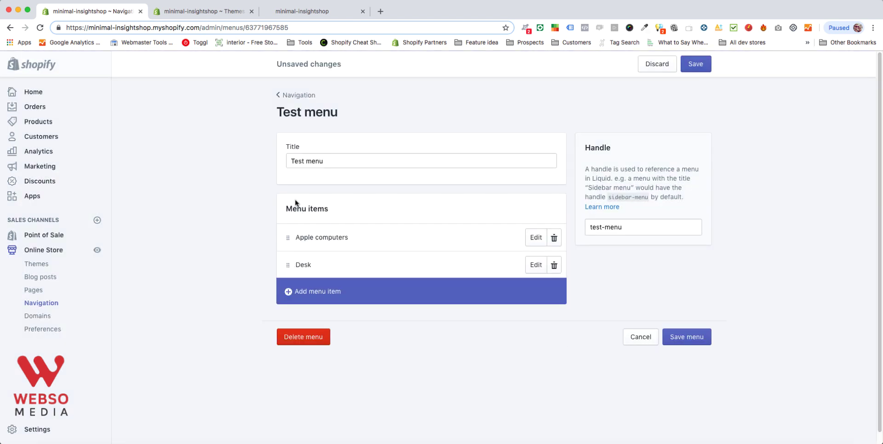
- Add another menu item linked to the Soap collection
left_click(288, 291)
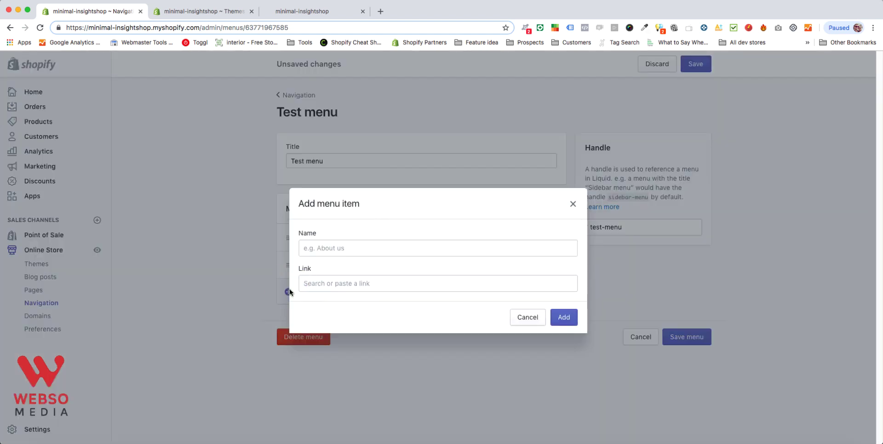
left_click(344, 278)
left_click(324, 168)
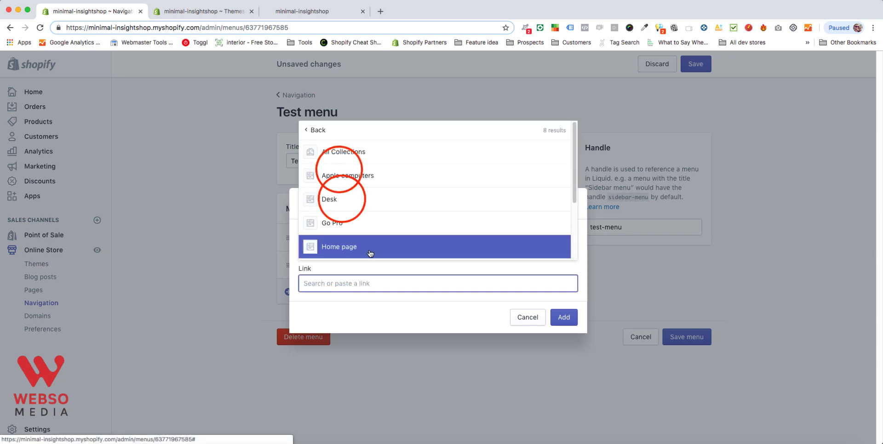
scroll(322, 197, "down", 2)
left_click(342, 202)
left_click(564, 317)
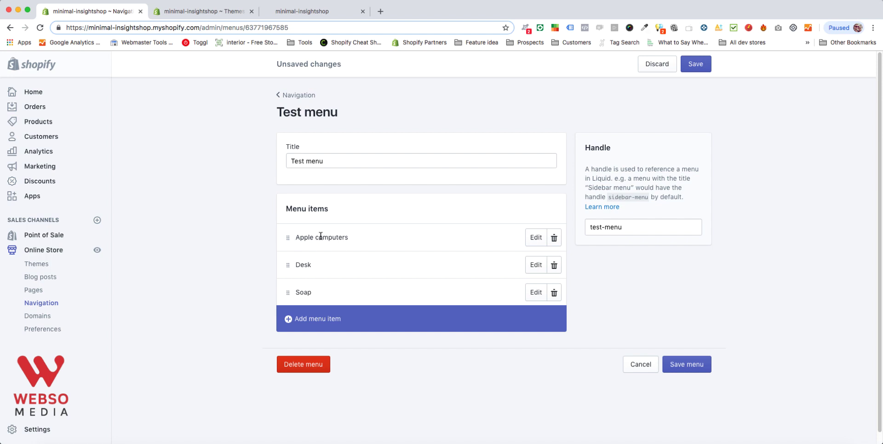
- Move Soap above Desk, nest it under Apple computers, and save the menu
left_click_drag(288, 295, 288, 263)
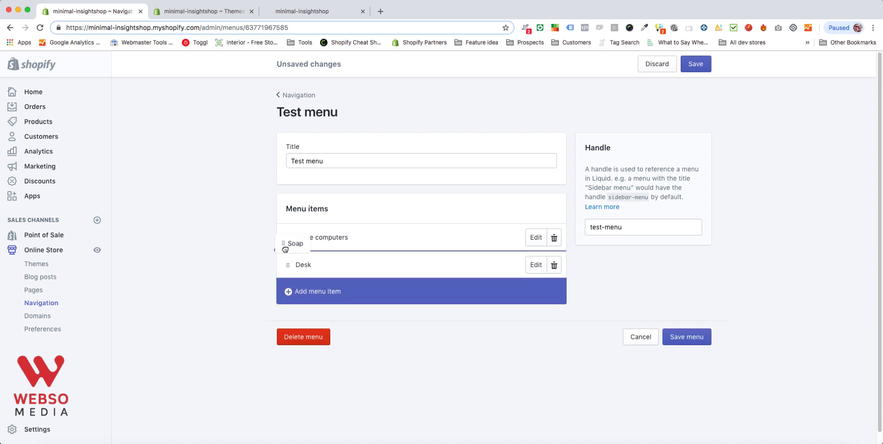
left_click_drag(285, 250, 325, 250)
left_click(687, 391)
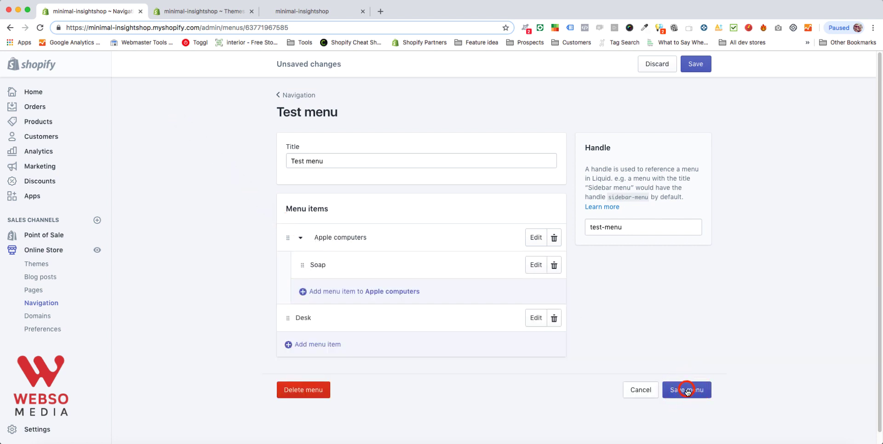
left_click(298, 13)
left_click(40, 27)
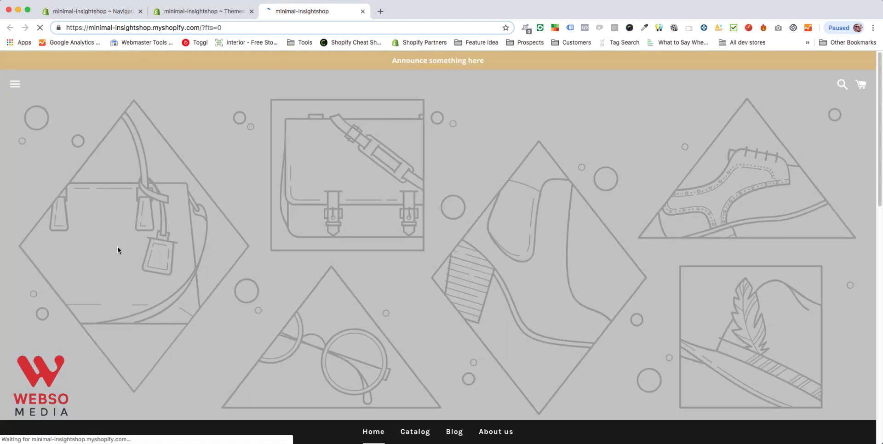
left_click(14, 85)
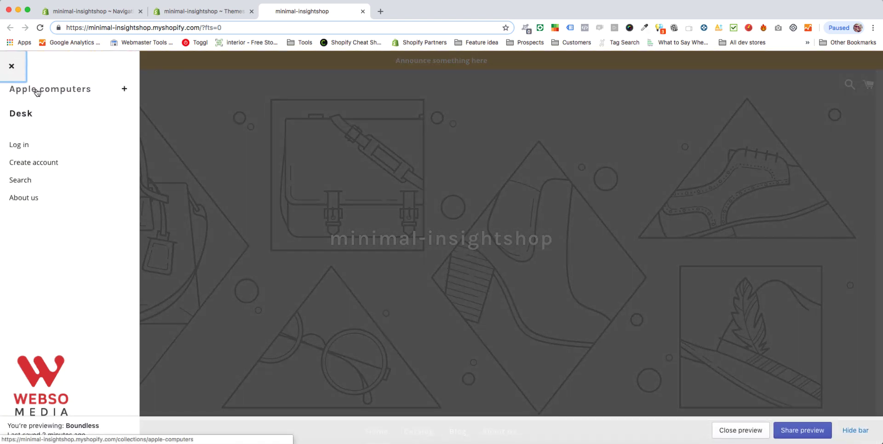
left_click(125, 91)
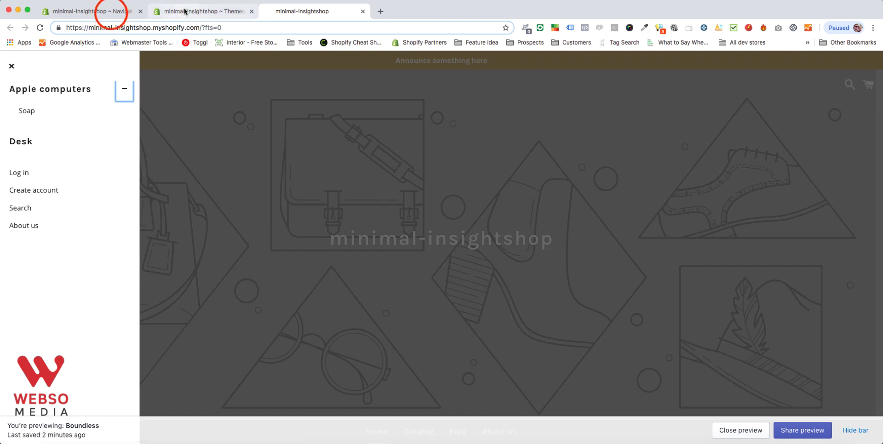
left_click(112, 14)
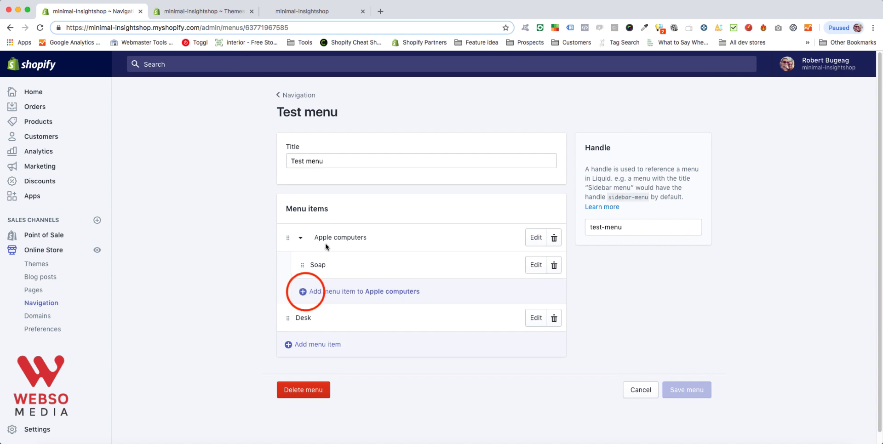
- Add the Go Pro collection as an item under Apple computers
left_click(305, 291)
left_click(326, 283)
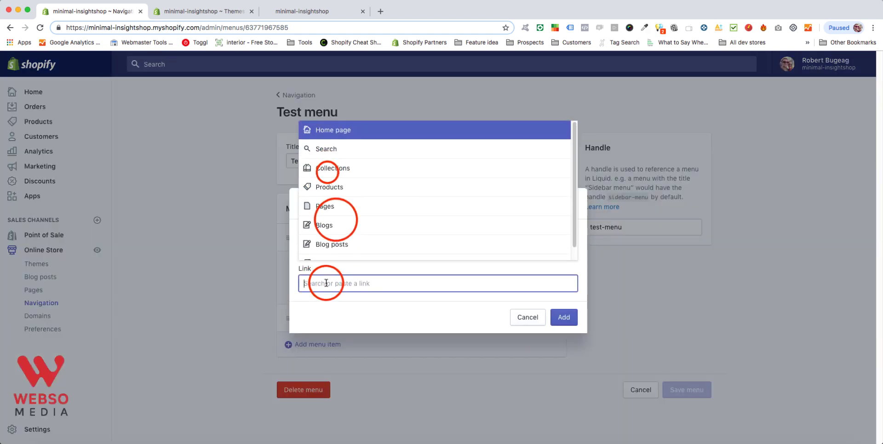
left_click(327, 168)
left_click(331, 197)
left_click(565, 335)
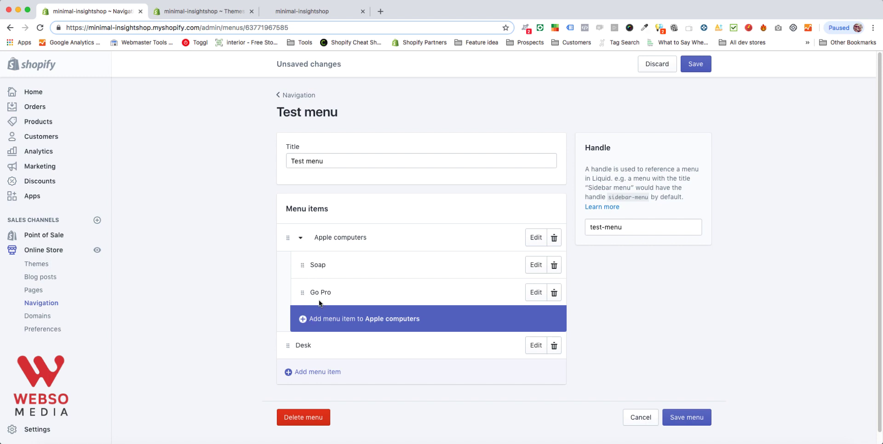
- Add the About us page, nest it under Soap, and save Test menu
left_click(304, 319)
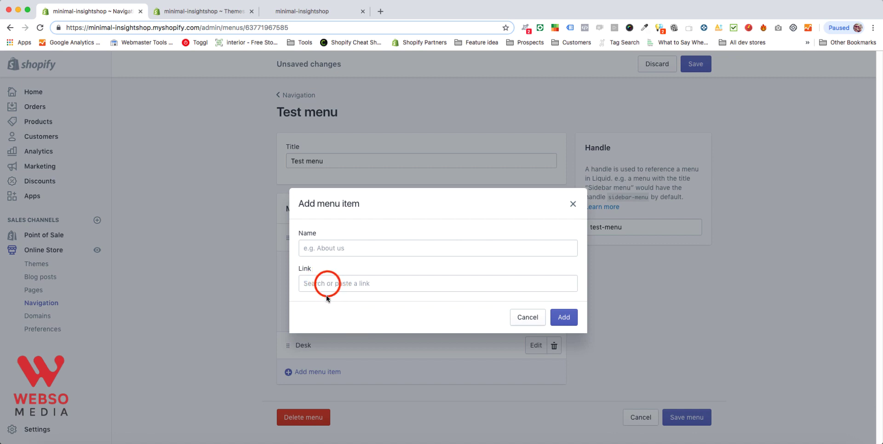
left_click(317, 283)
left_click(323, 386)
left_click(322, 325)
left_click(563, 315)
mouse_move(299, 317)
left_mouse_down()
mouse_move(303, 274)
mouse_move(360, 275)
left_mouse_up()
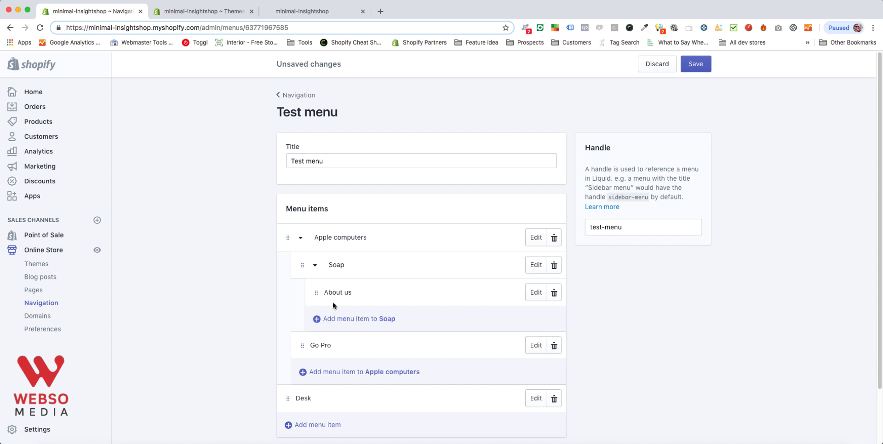
left_click(702, 65)
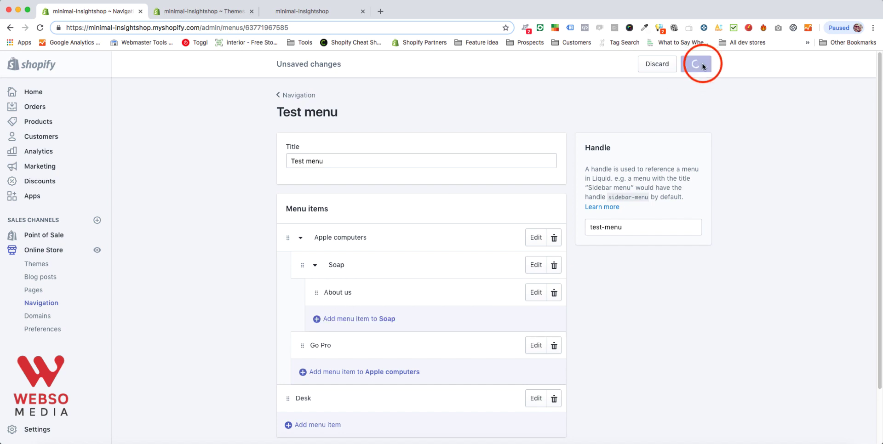
left_click(301, 11)
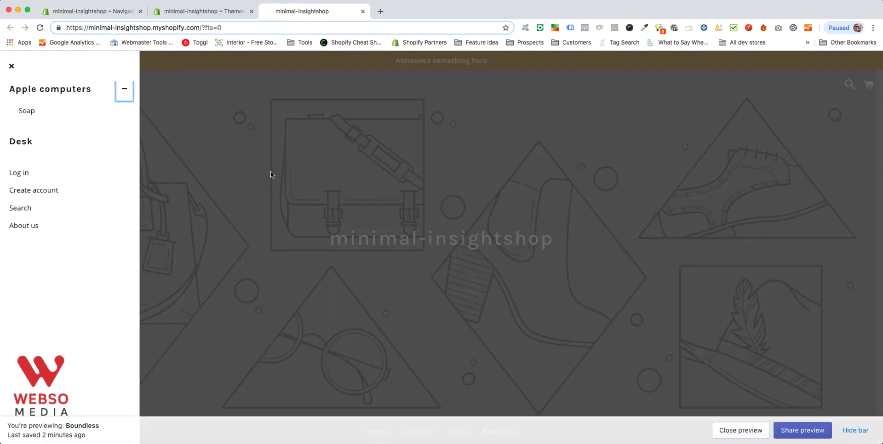
left_click(40, 27)
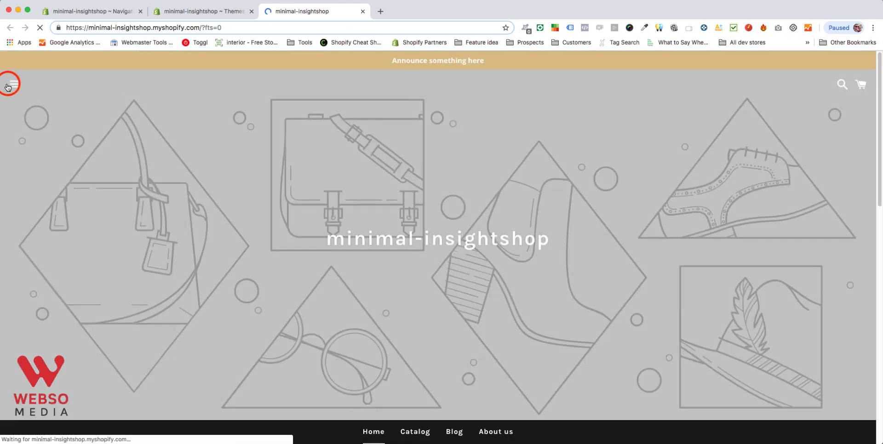
left_click(10, 83)
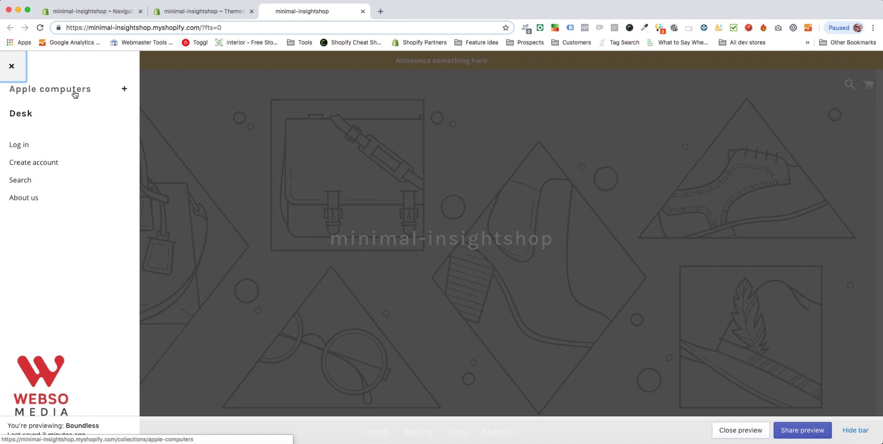
left_click(124, 89)
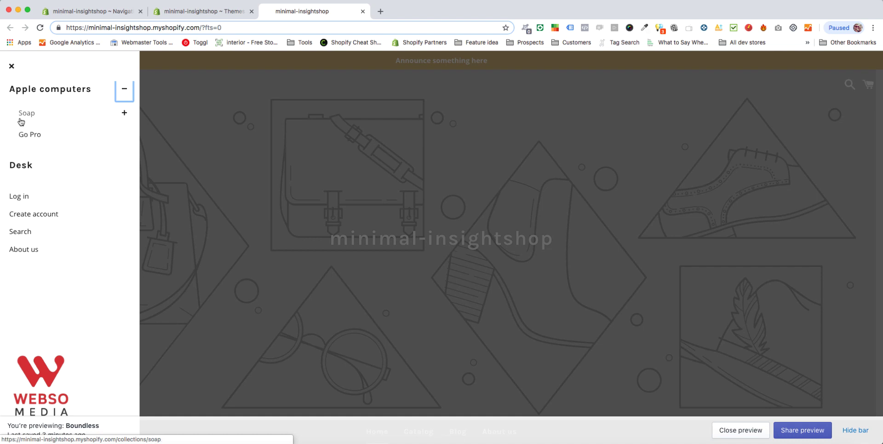
left_click(124, 112)
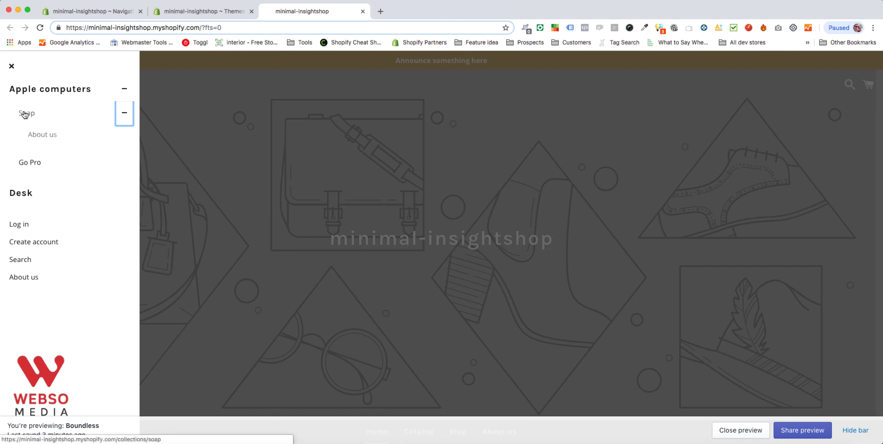
left_click(92, 11)
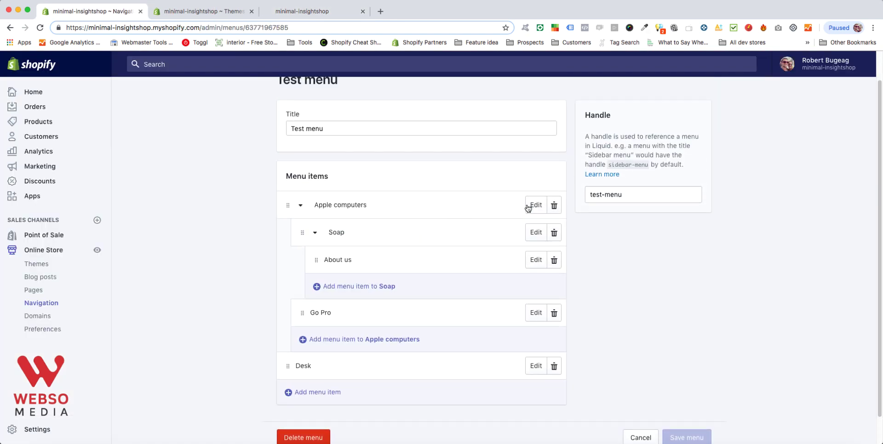